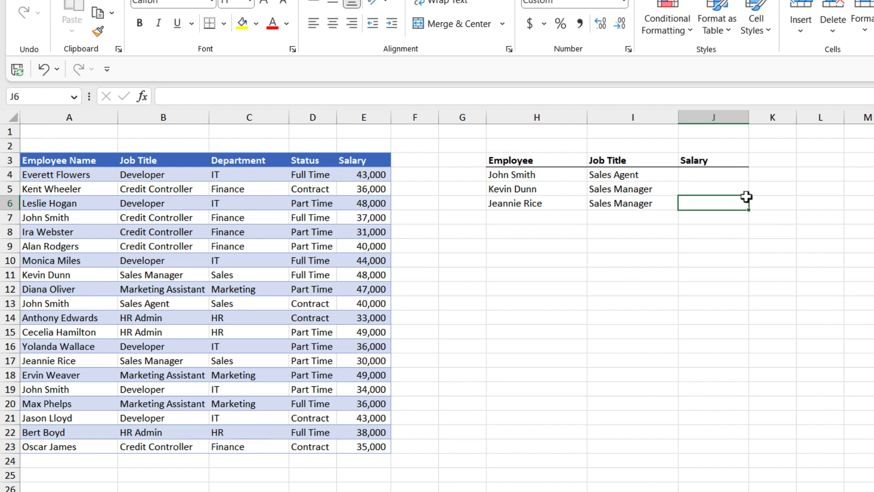
- Look up the first listed employee's salary in J4 with the formula =VLOOKUP(H4,A3:E23,5,FALSE)
left_click(695, 174)
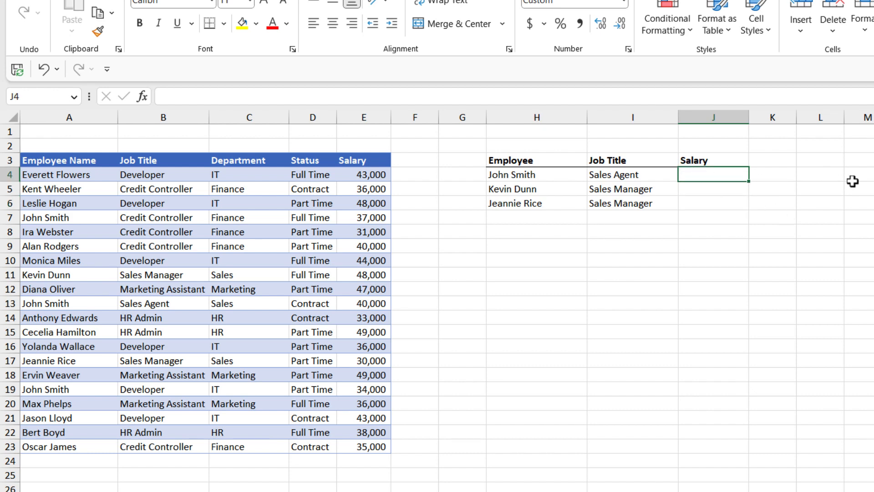
type("=")
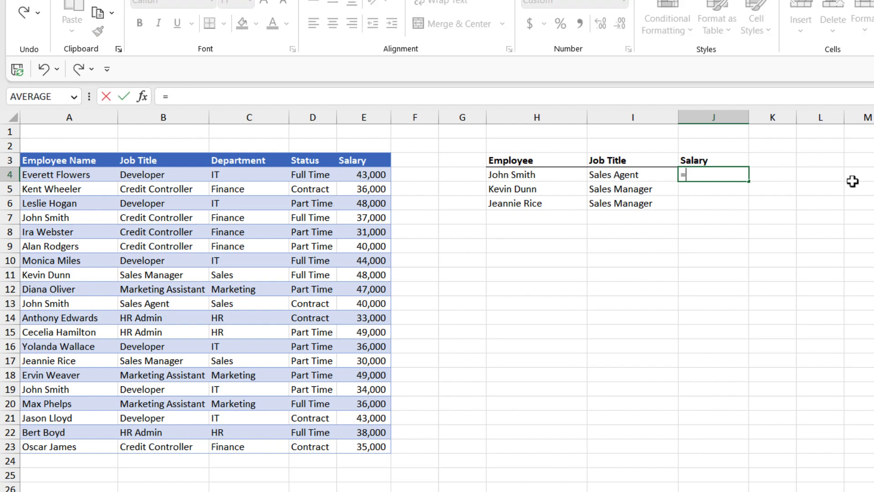
type("VLOOKUP")
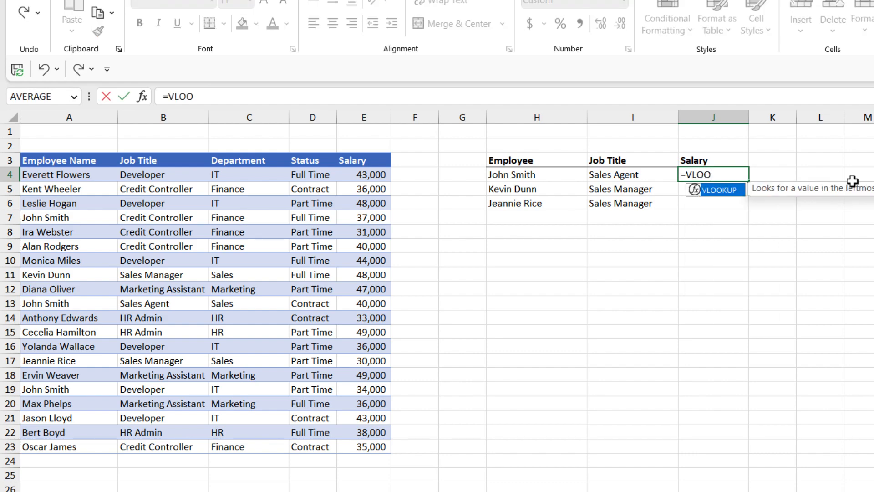
type("(")
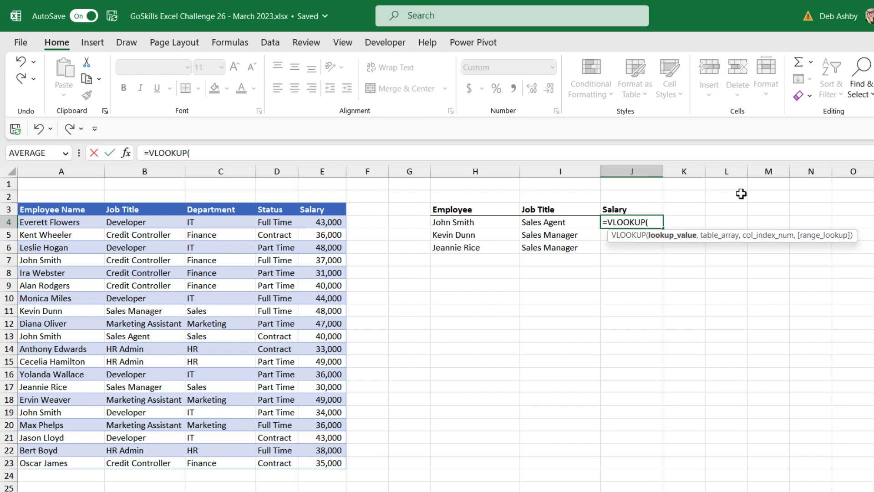
left_click(485, 223)
type(",")
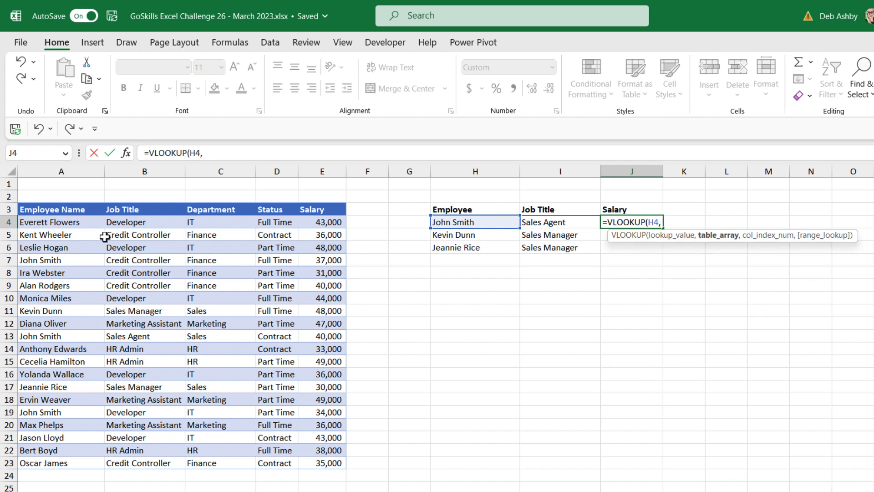
left_click_drag(34, 211, 342, 465)
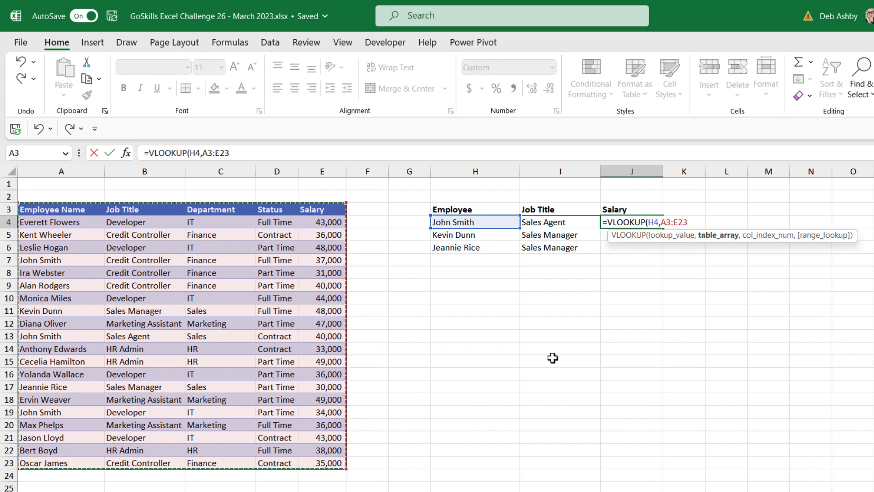
type(",")
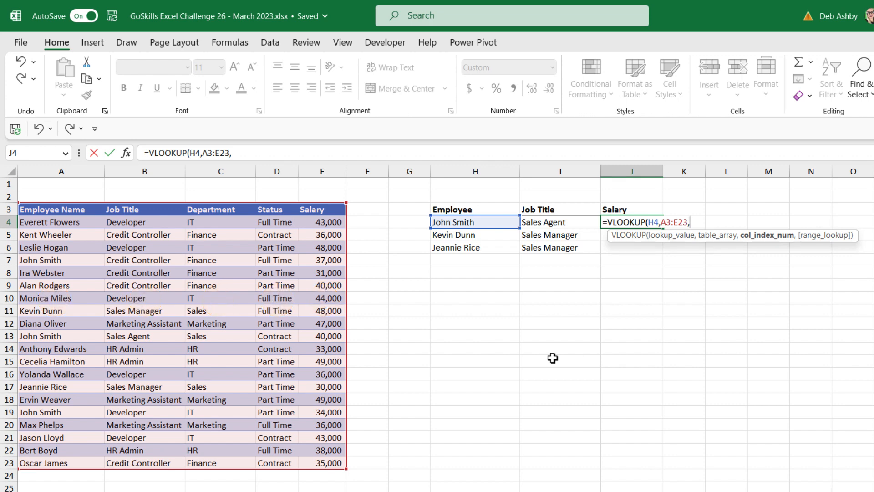
type("5,")
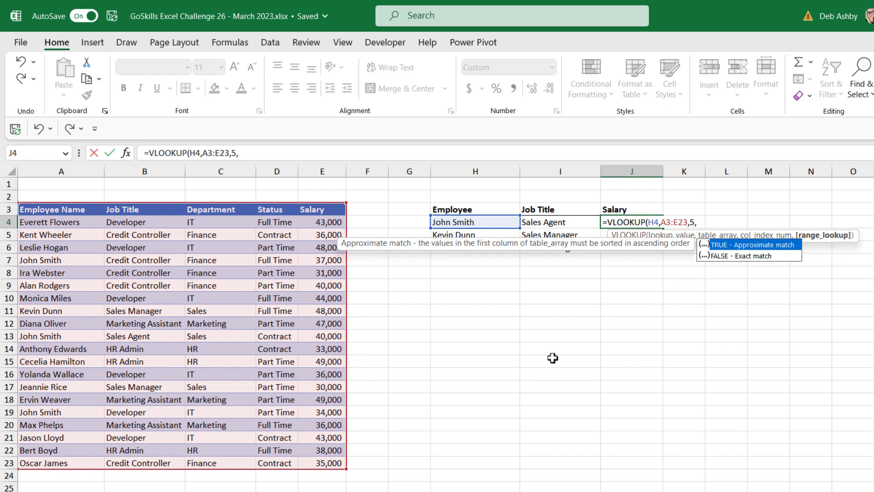
type("D")
key("BackSpace")
type("FALSE)")
key("Return")
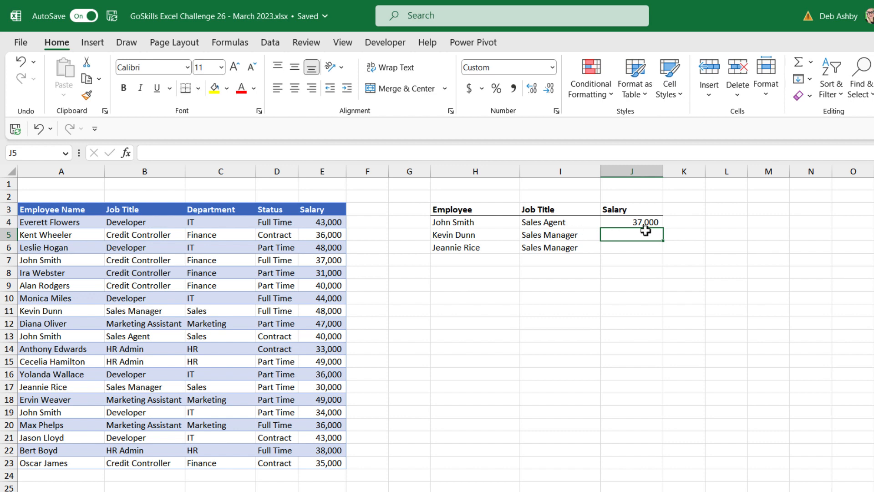
- Compare the salary lookup in J4 with the source rows 7, 13 and 19 that share the same employee name
left_click(624, 222)
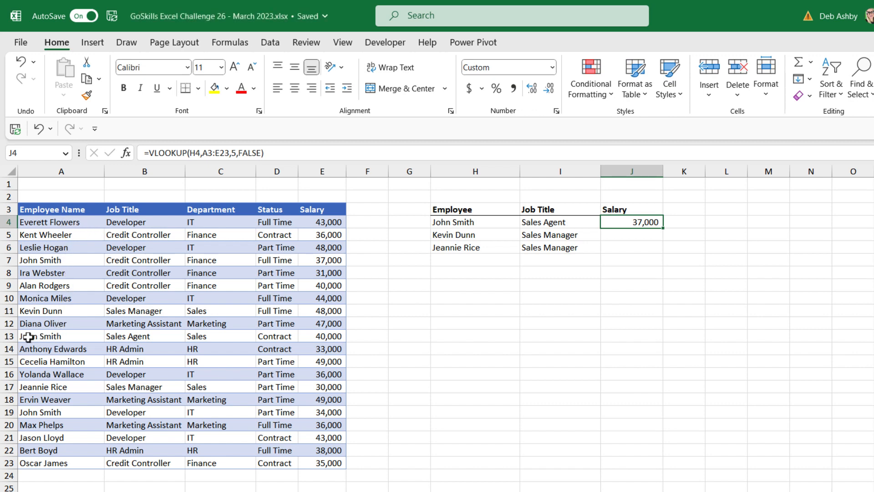
left_click_drag(29, 337, 332, 337)
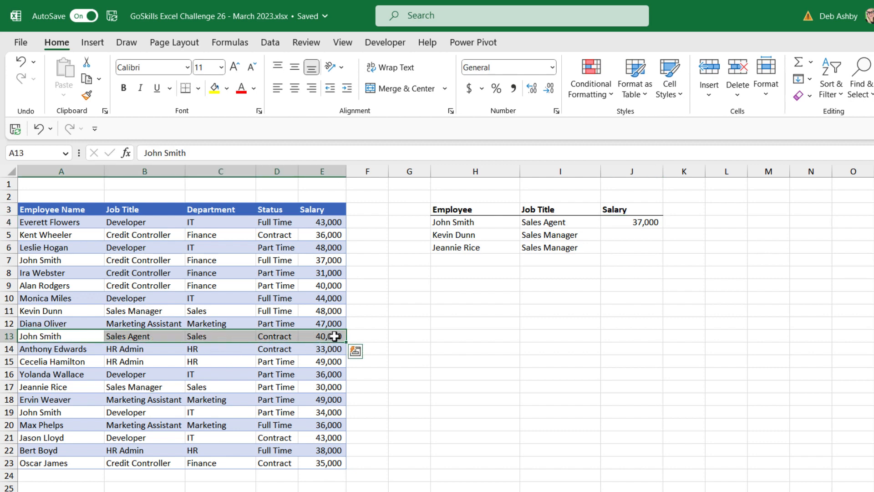
left_click(328, 337)
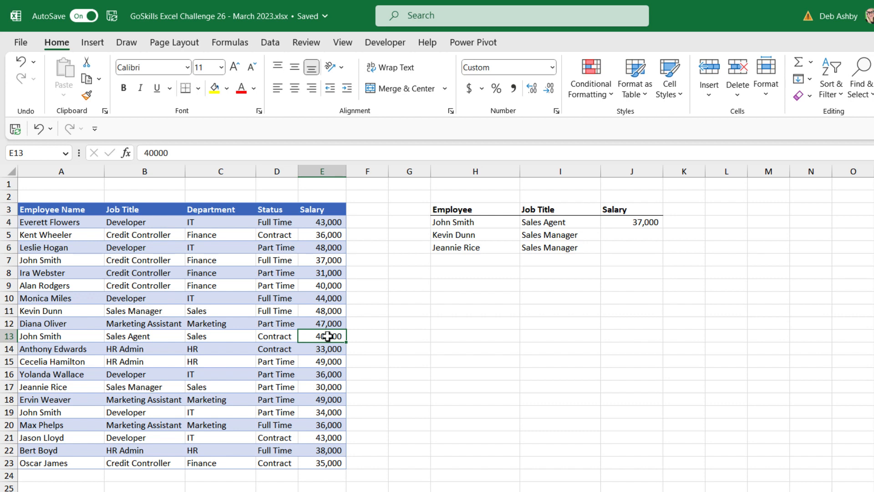
left_click(614, 224)
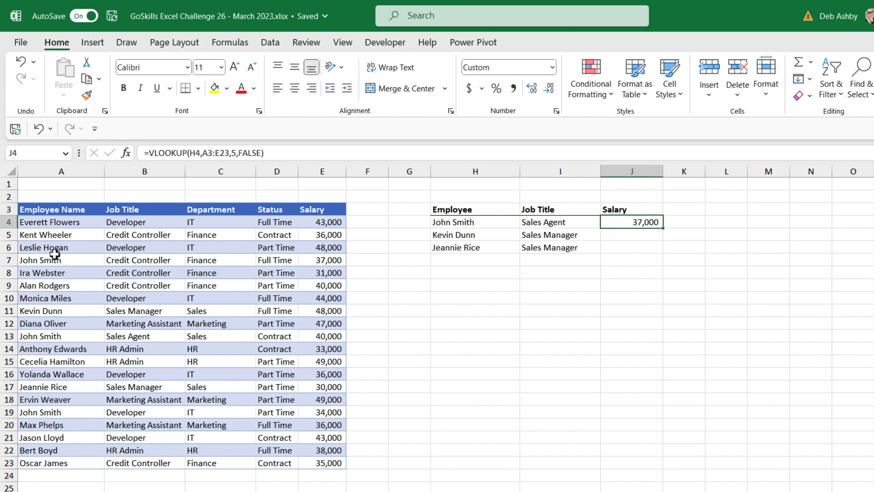
left_click_drag(33, 263, 324, 265)
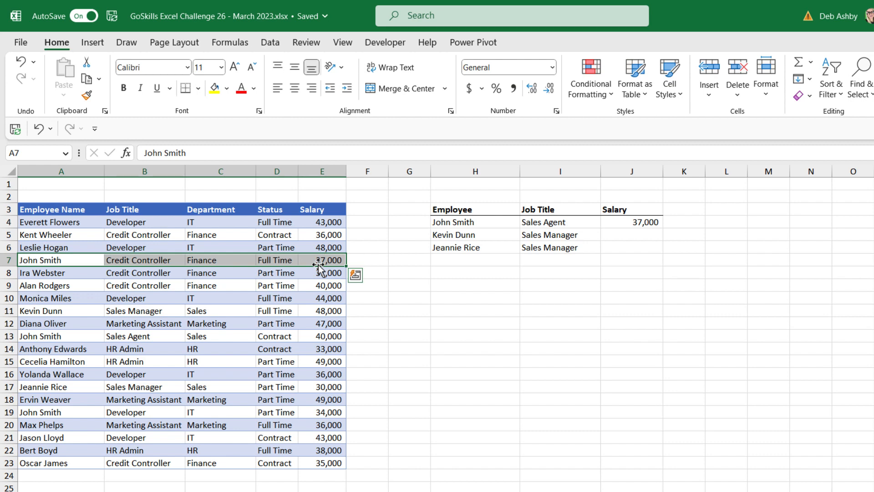
left_click(456, 223)
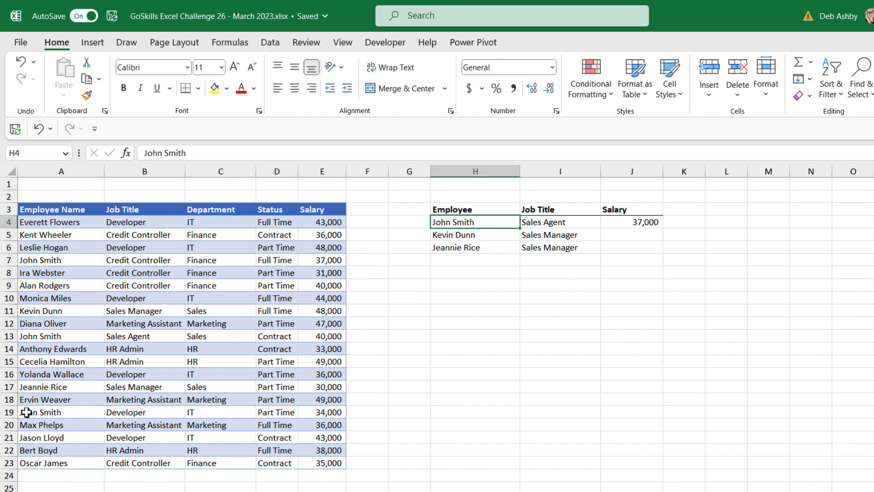
left_click(41, 411)
left_click_drag(41, 411, 321, 413)
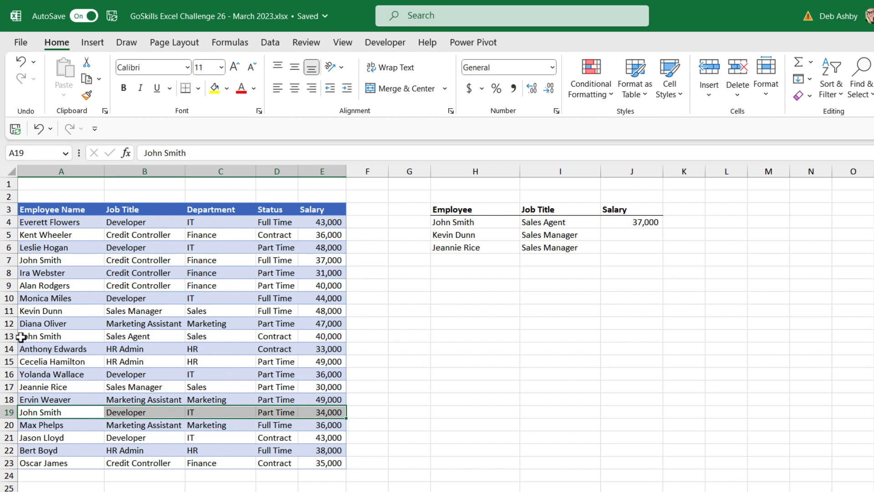
left_click_drag(23, 337, 320, 337)
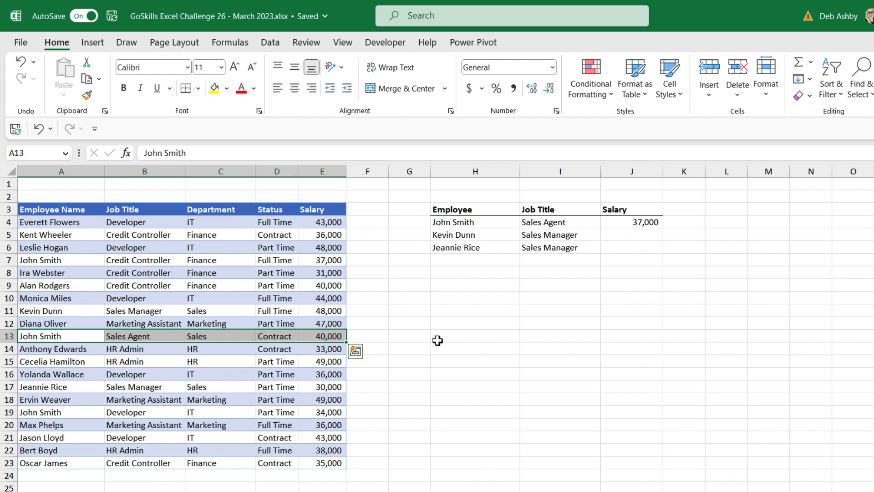
left_click(582, 331)
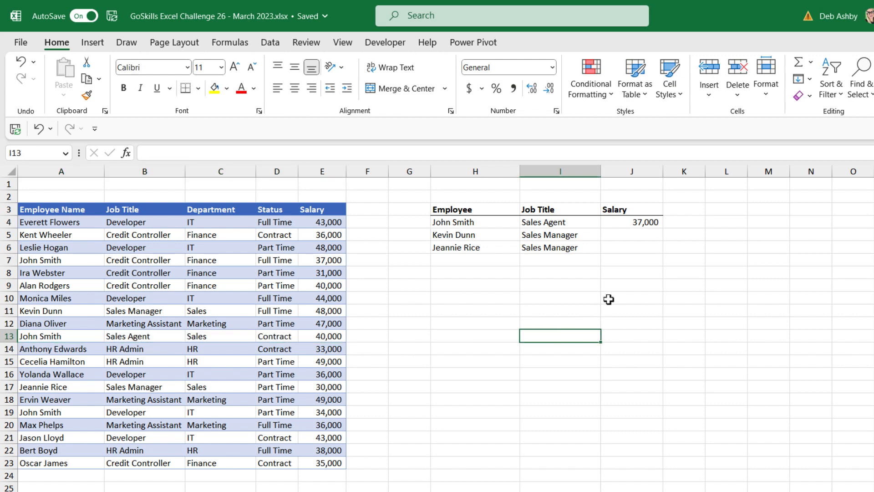
- Clear the lookup formula from the first Salary cell, J4
left_click(631, 222)
key("Delete")
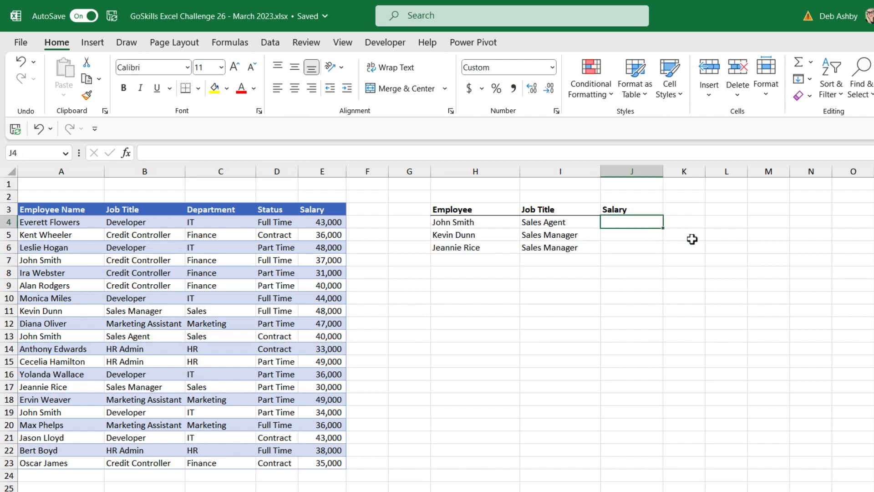
left_click(512, 313)
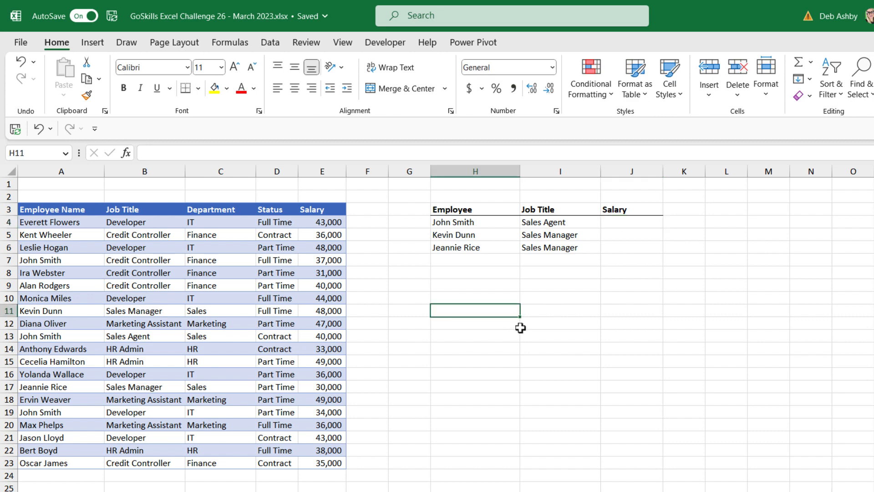
- Insert a blank column before the Employee Name column and widen it to about the width of that column
left_click(68, 170)
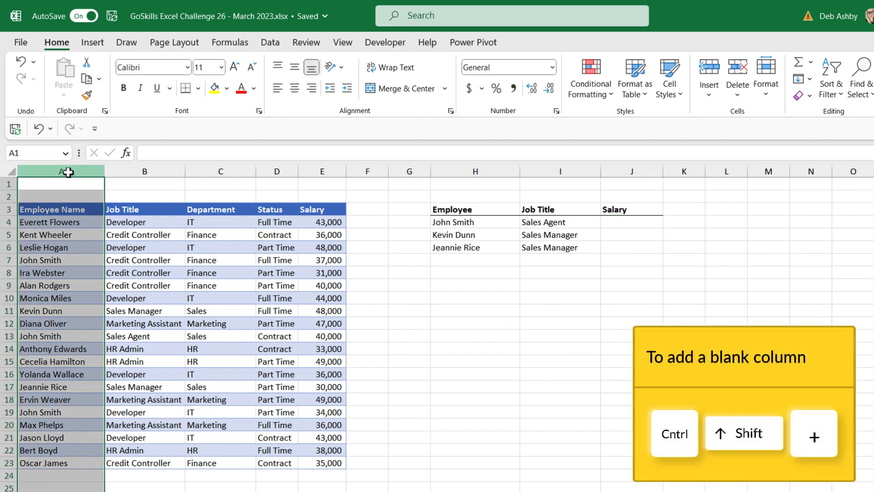
key("ctrl+shift+plus")
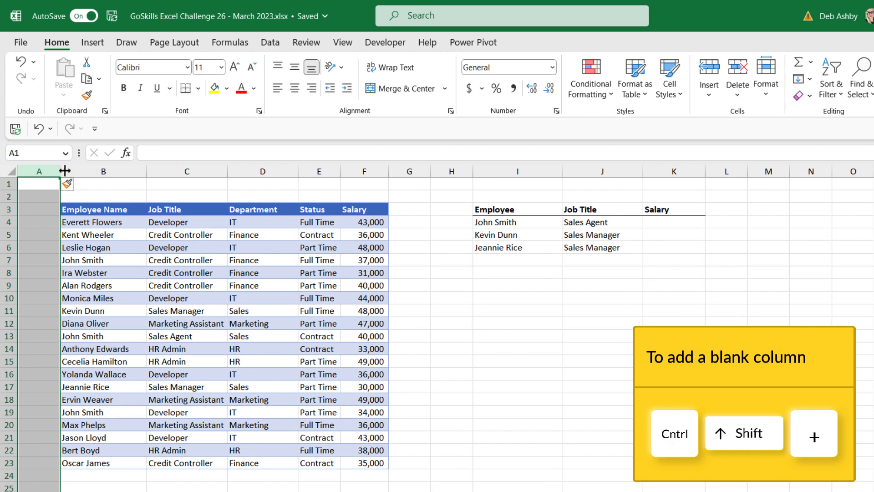
left_click_drag(61, 170, 104, 171)
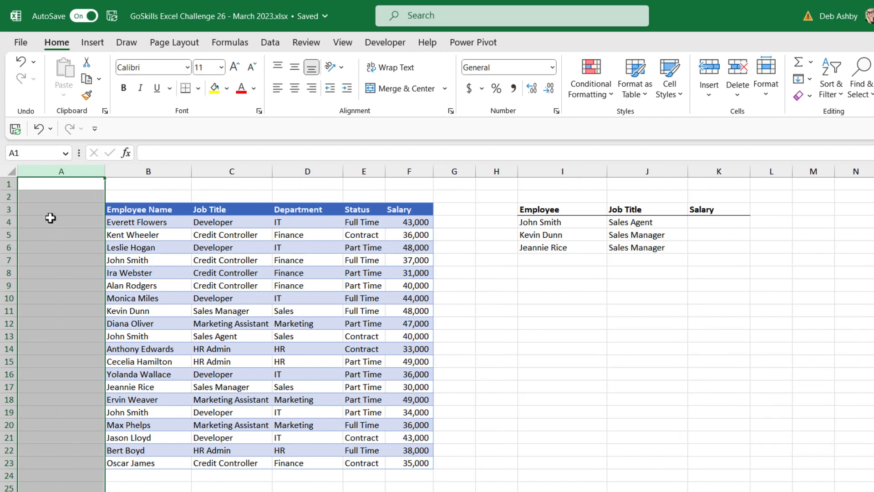
- Enter the header Helper in A3 of the new column
left_click(90, 213)
type("Helper")
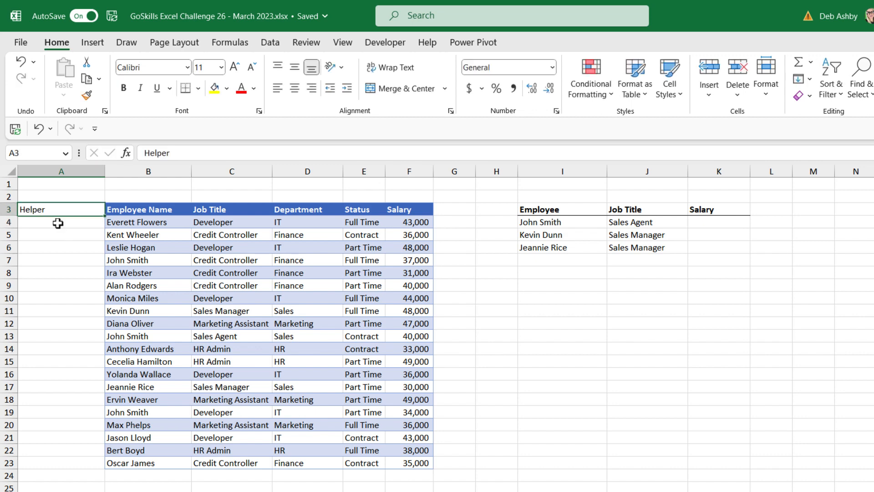
key("ctrl+Return")
- Examine the employee name and job title pairs in row 4 and in the same-name rows 7, 13 and 19
left_click(55, 222)
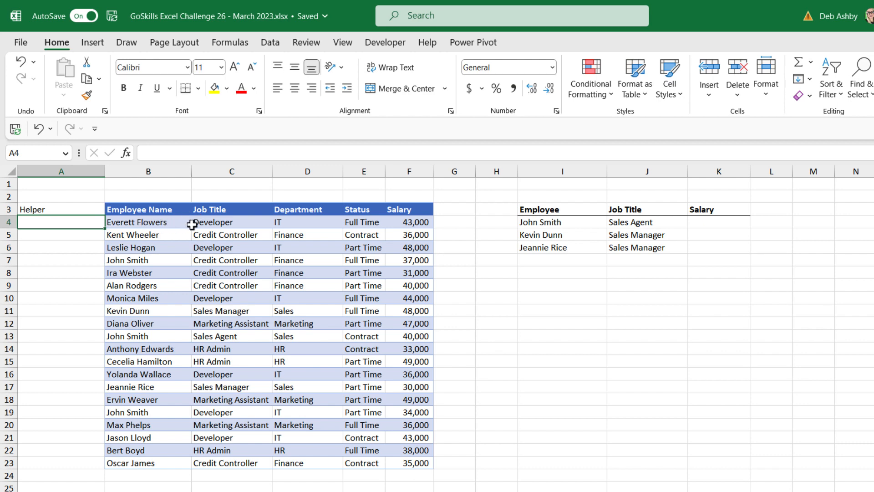
left_click(126, 222)
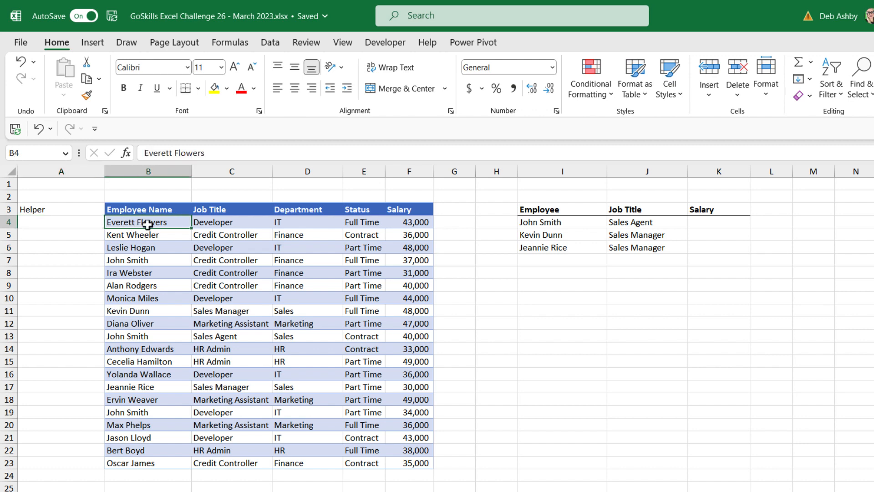
left_click(226, 223)
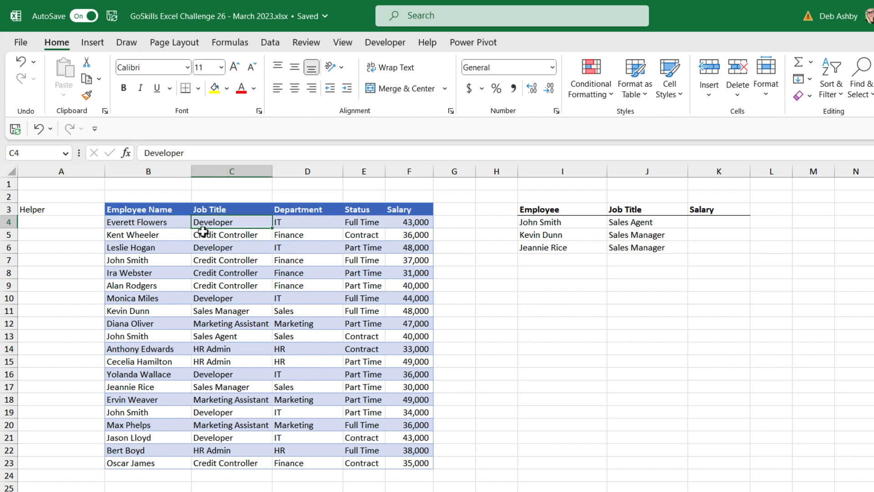
left_click(133, 262)
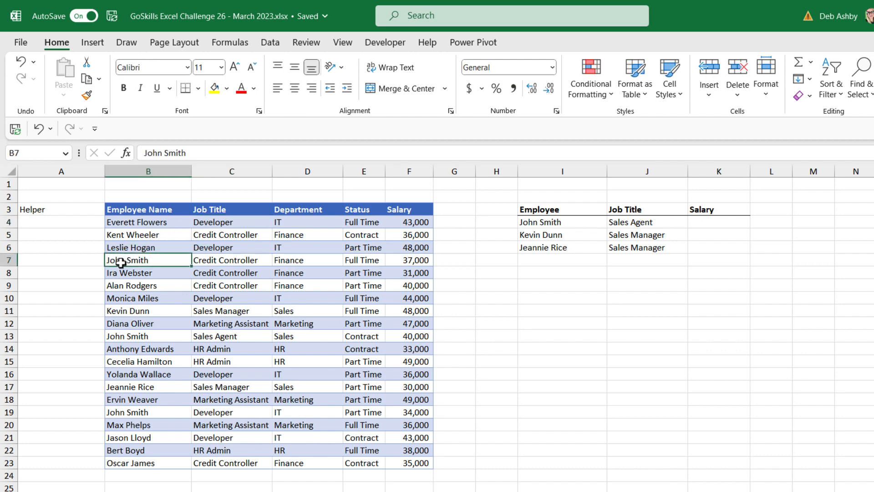
left_click_drag(118, 262, 211, 261)
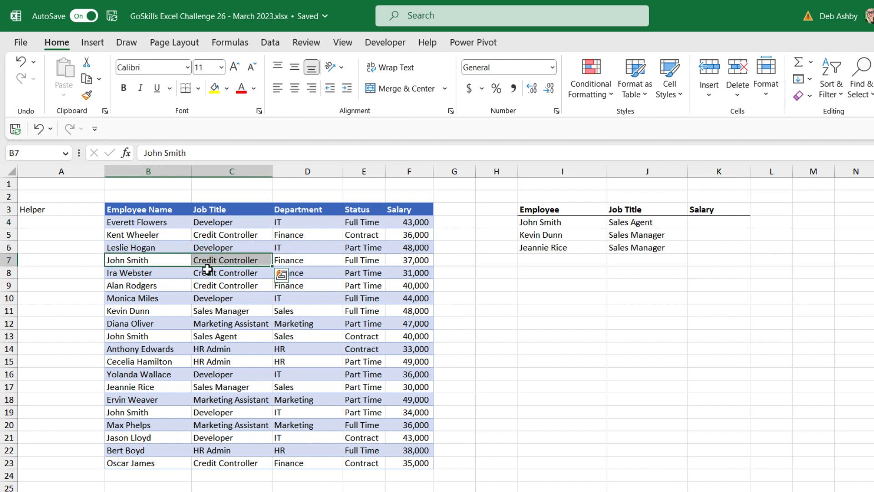
left_click_drag(136, 338, 221, 336)
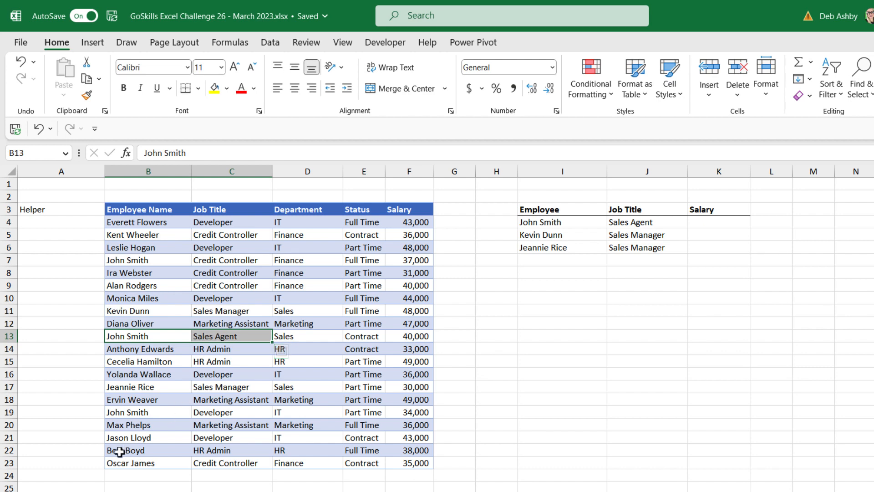
left_click_drag(114, 413, 209, 414)
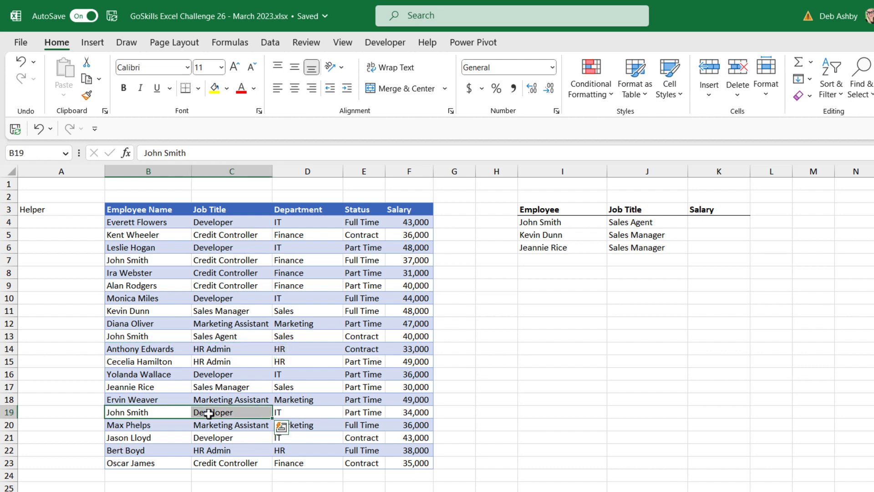
- Enter the formula =B4&C4 in A4 to join the first employee's name and job title
left_click(62, 223)
type("=")
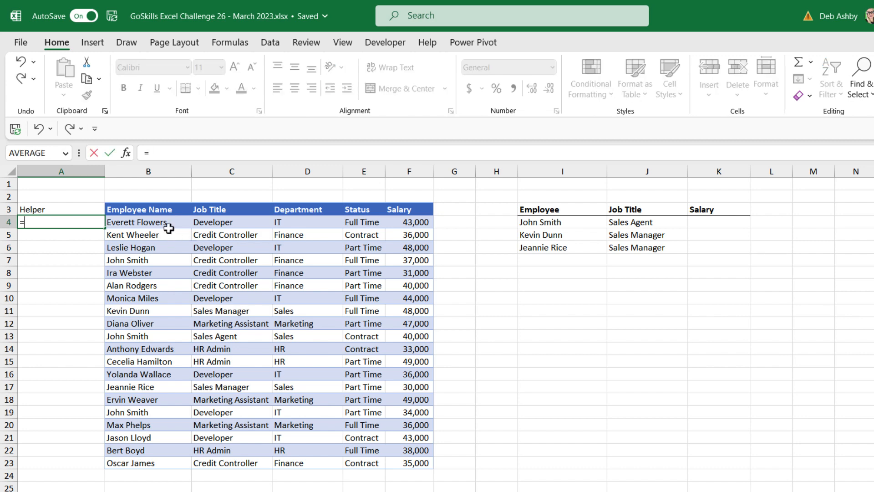
left_click(145, 223)
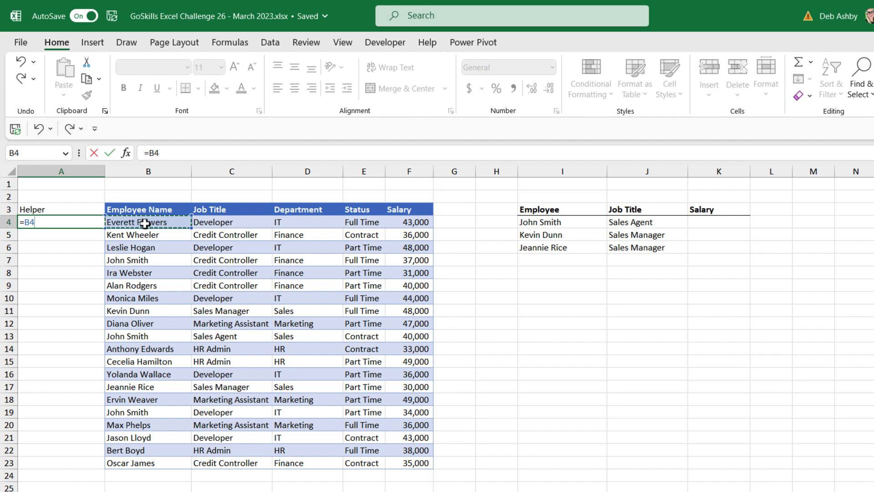
type("&")
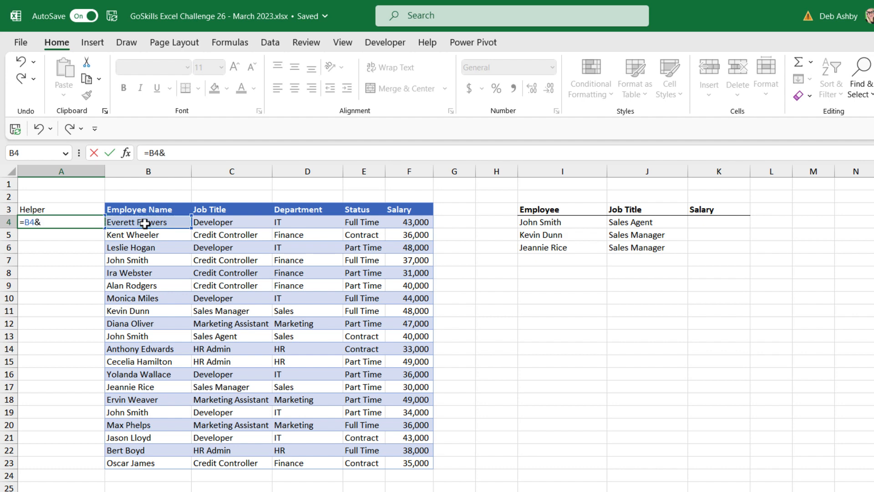
left_click(214, 222)
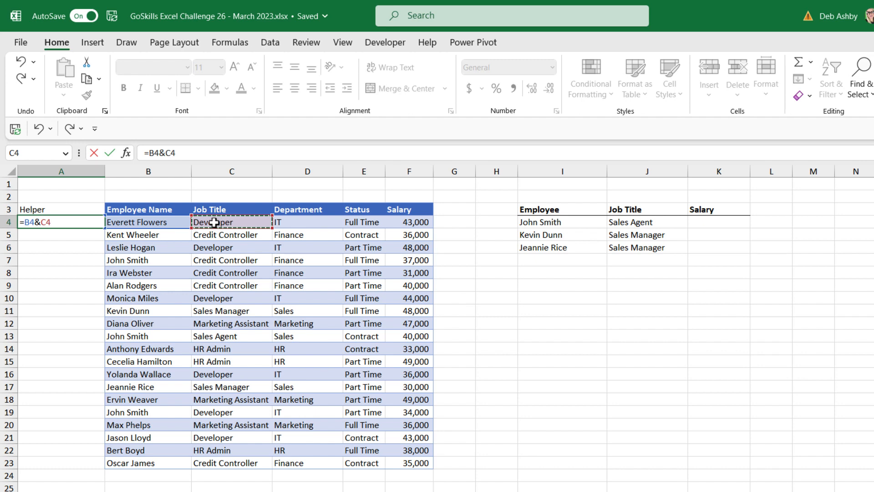
key("Return")
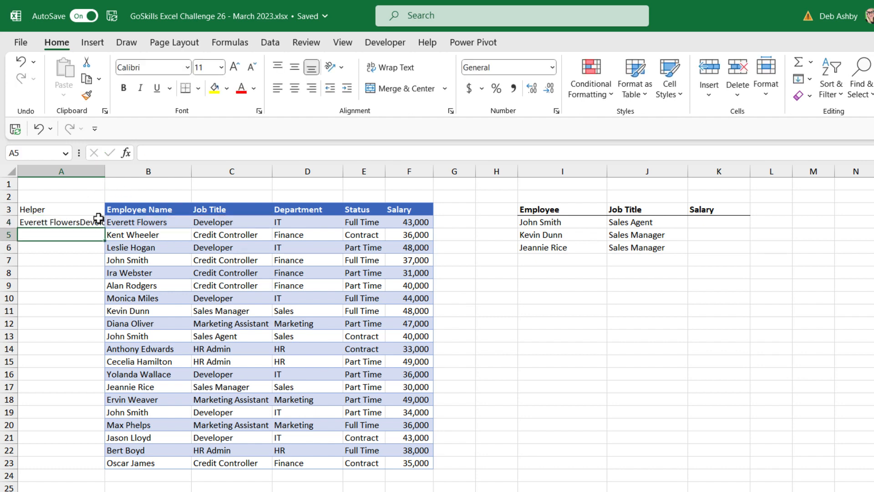
- Fill the joining formula from A4 down to A23 and fit the Helper column's width to its contents
left_click(114, 222)
left_click_drag(125, 230, 127, 465)
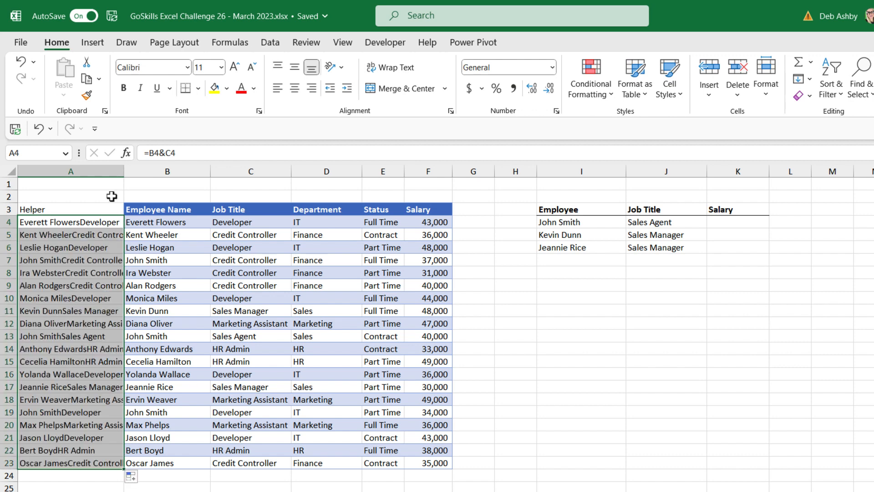
double_click(124, 172)
left_click_drag(114, 222, 102, 464)
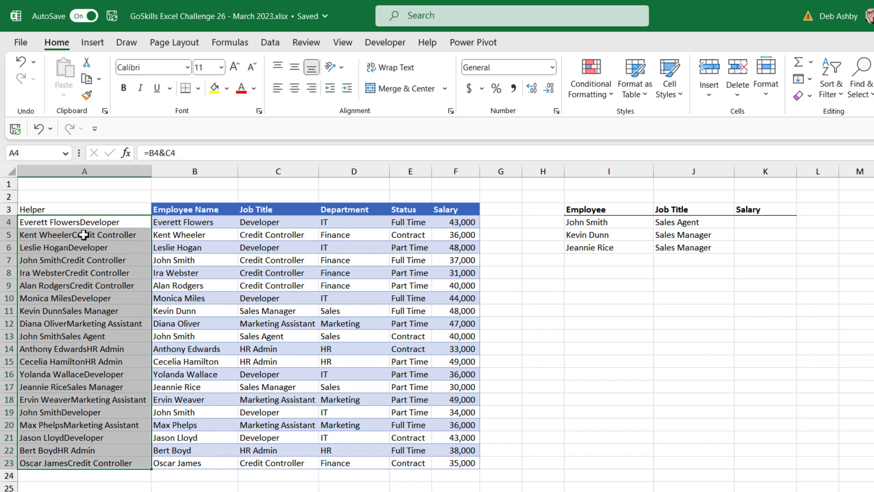
left_click(694, 285)
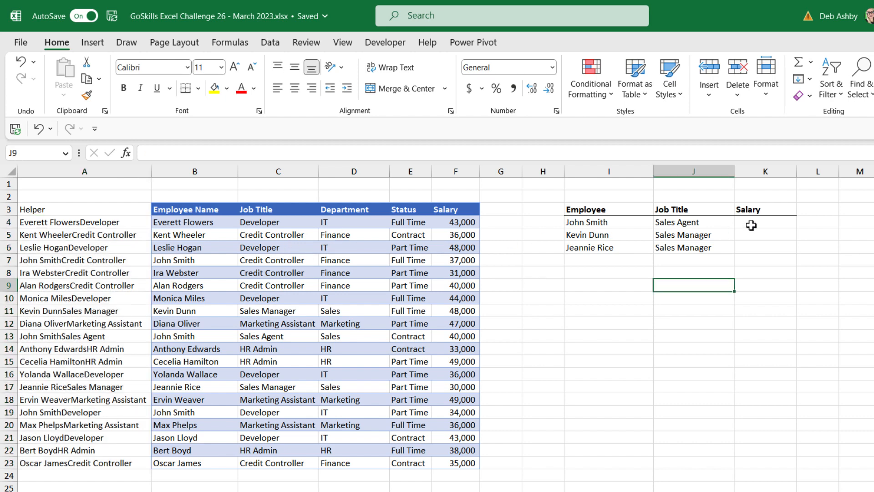
- Enter the formula =VLOOKUP(I4&J4,A3:F24,6,FALSE) in the first Salary cell of the lookup table, K4
left_click(751, 226)
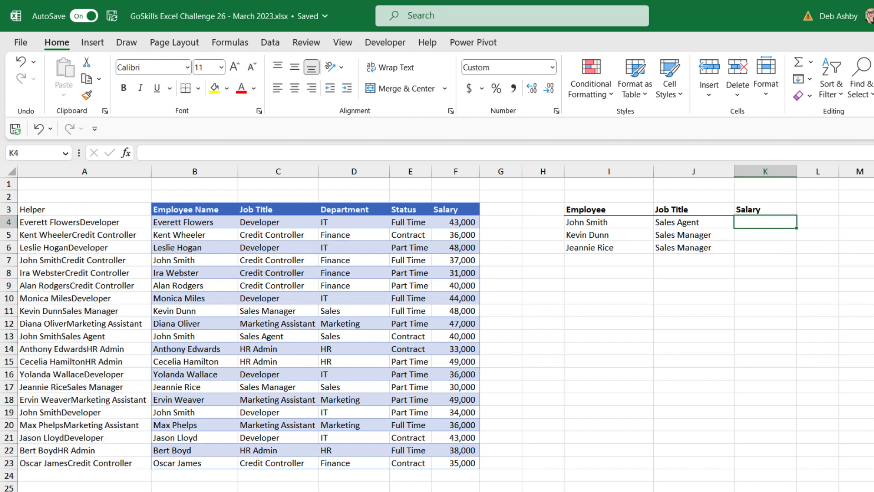
type("=")
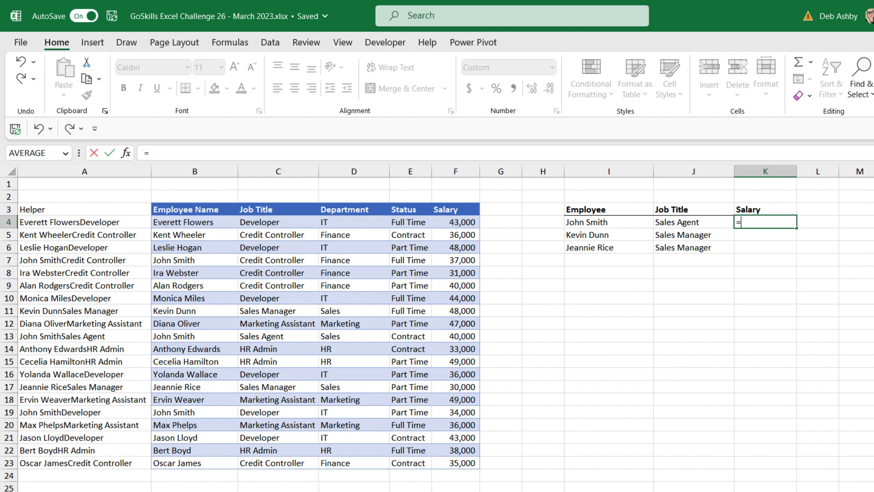
type("VLOOKUP(")
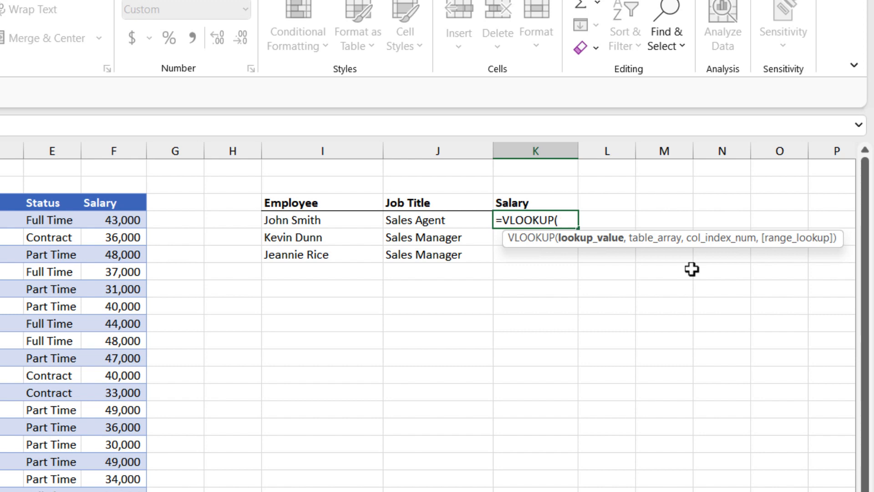
left_click(341, 220)
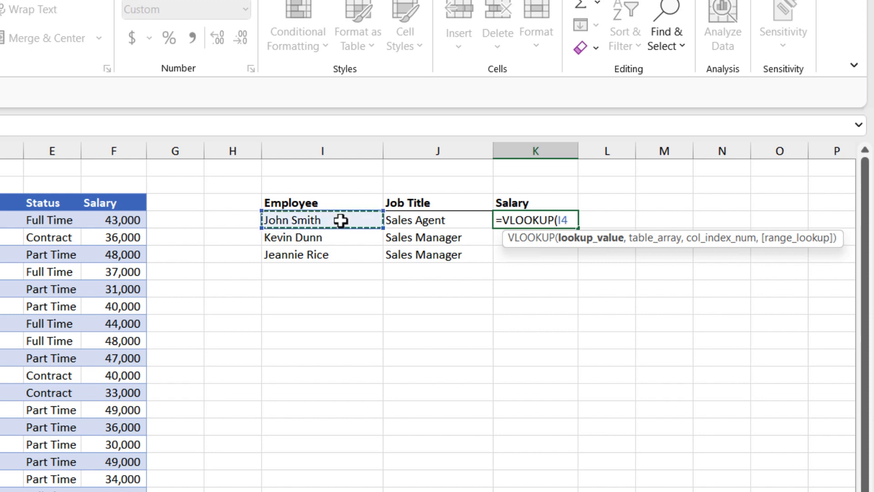
type("&")
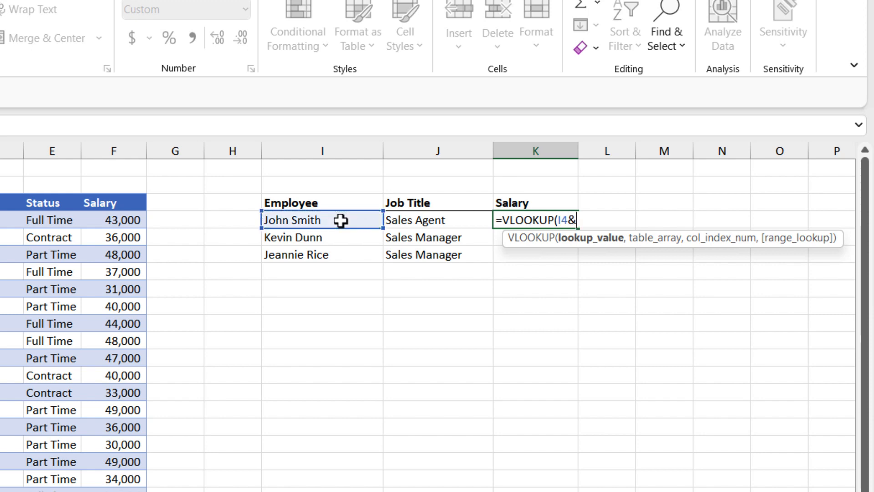
left_click(421, 223)
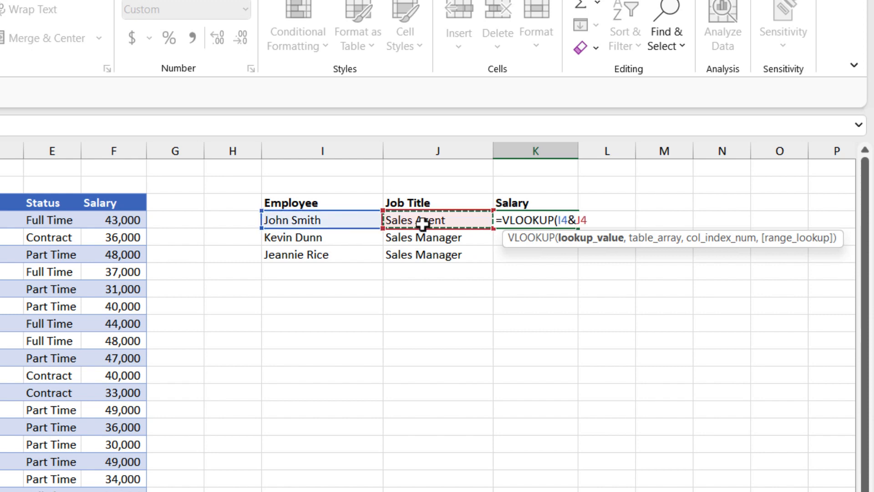
type(",")
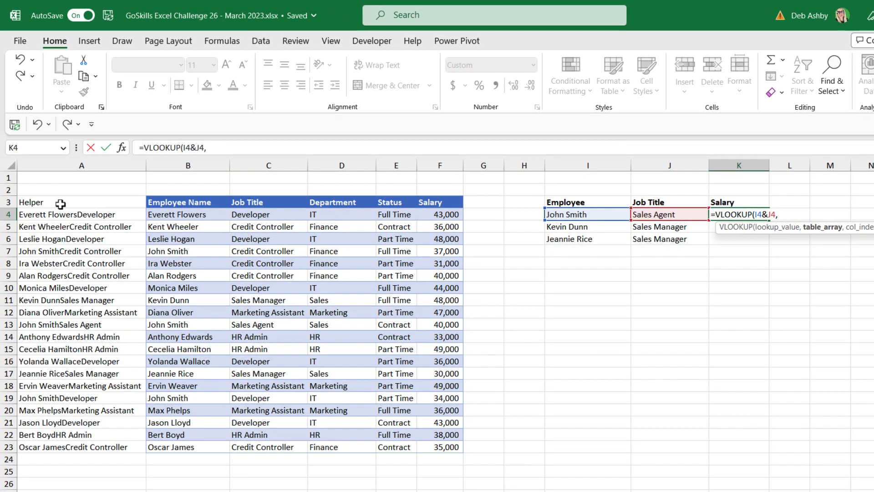
left_click_drag(47, 202, 424, 459)
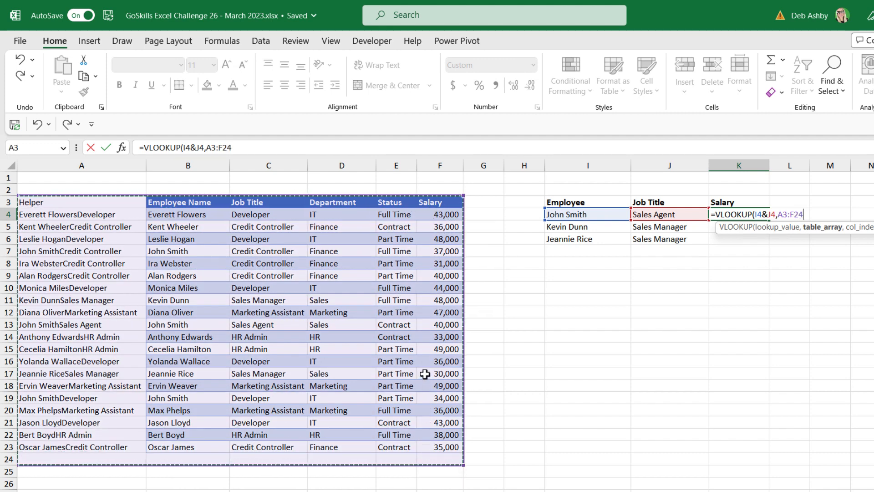
type(",")
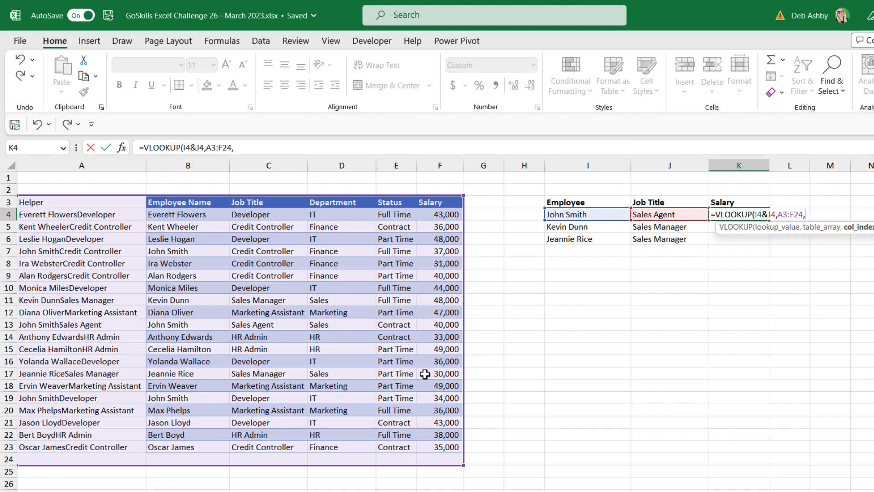
type("6,FALS")
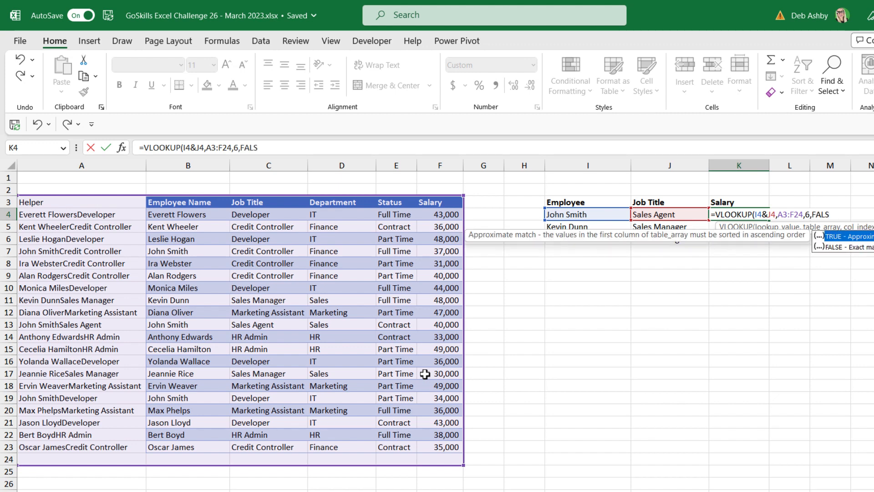
type(")")
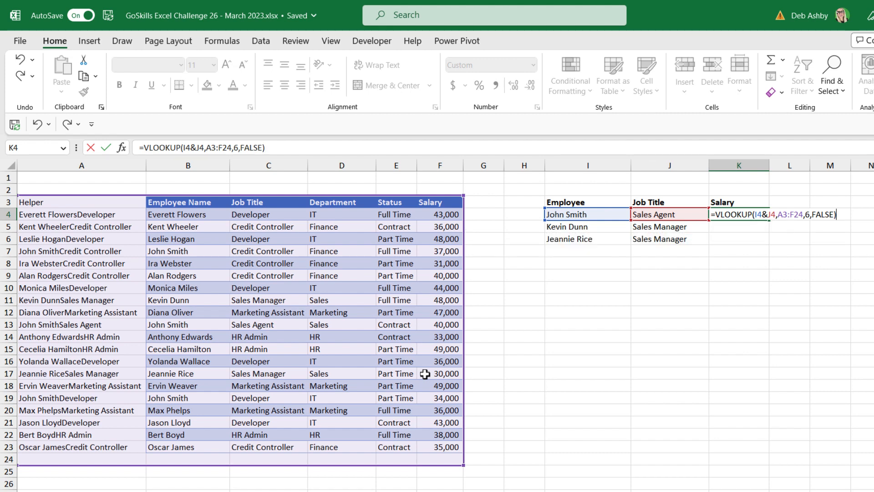
key("Return")
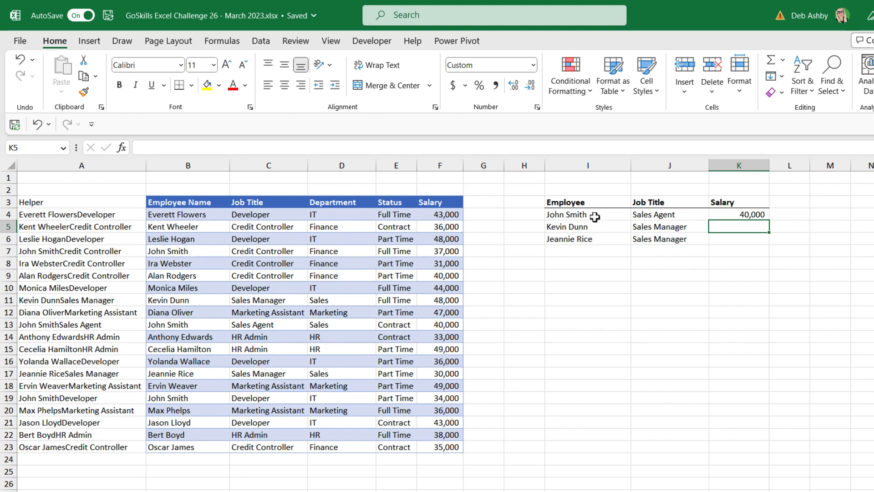
- Check the salary in K4 against row 13 of the employee table and fill its formula down through K6
left_click(739, 215)
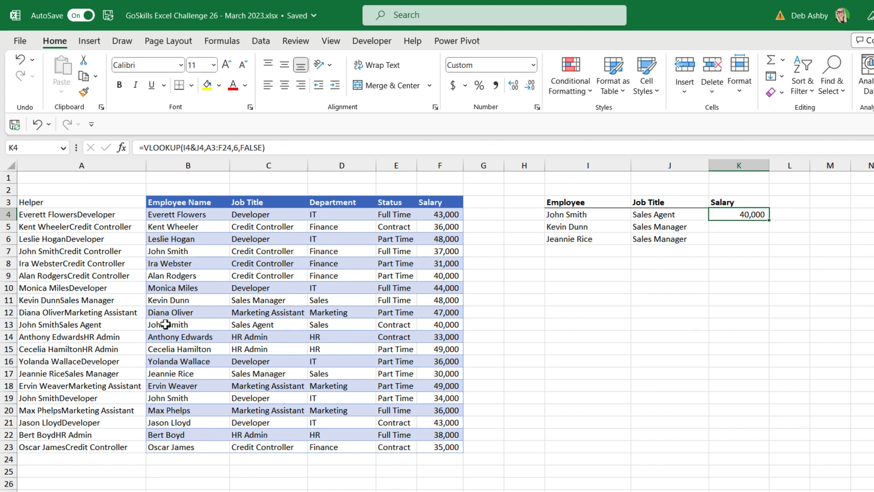
left_click_drag(165, 324, 441, 324)
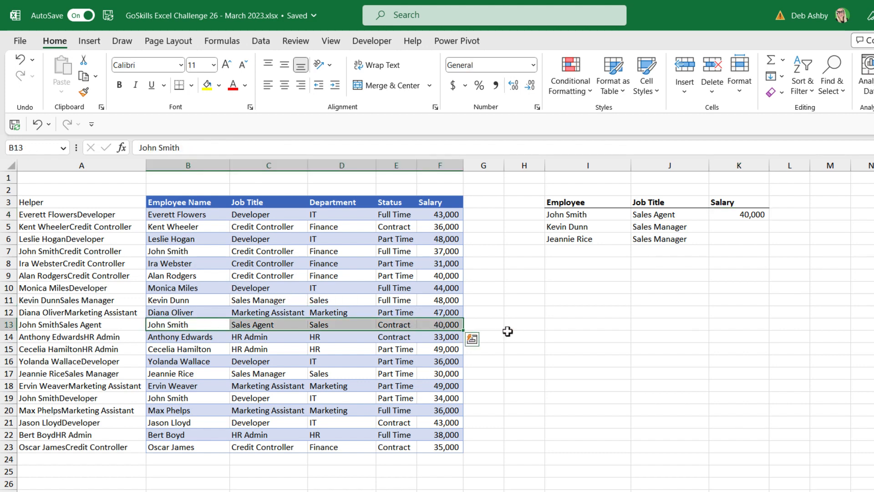
left_click(743, 214)
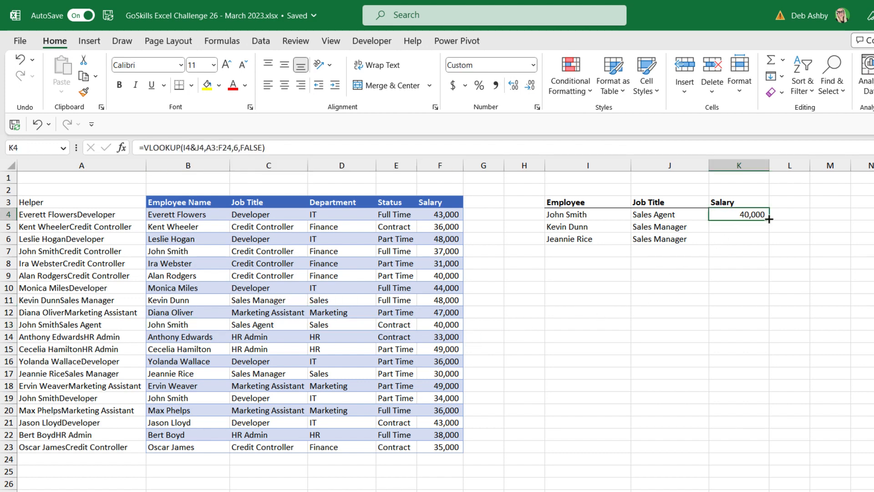
double_click(769, 220)
- Compare the salaries looked up in K5 and K6 with the matching employee rows 11 and 17
left_click(588, 228)
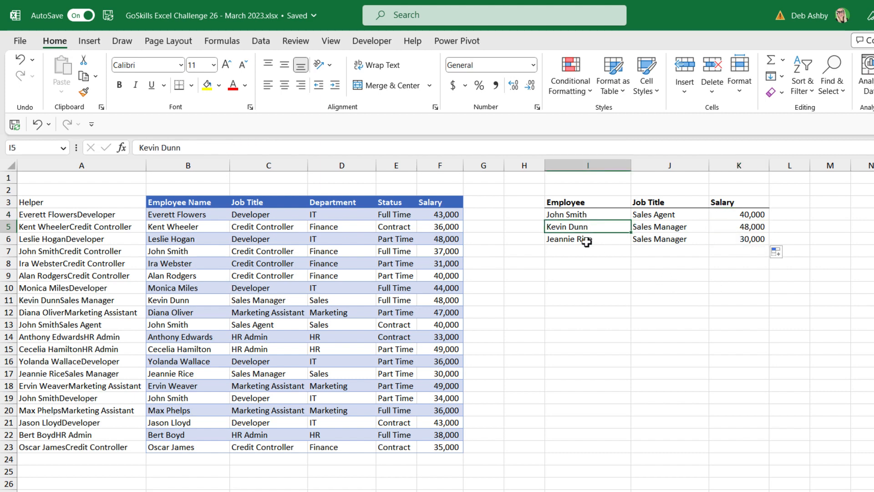
left_click(589, 238)
left_click(742, 227)
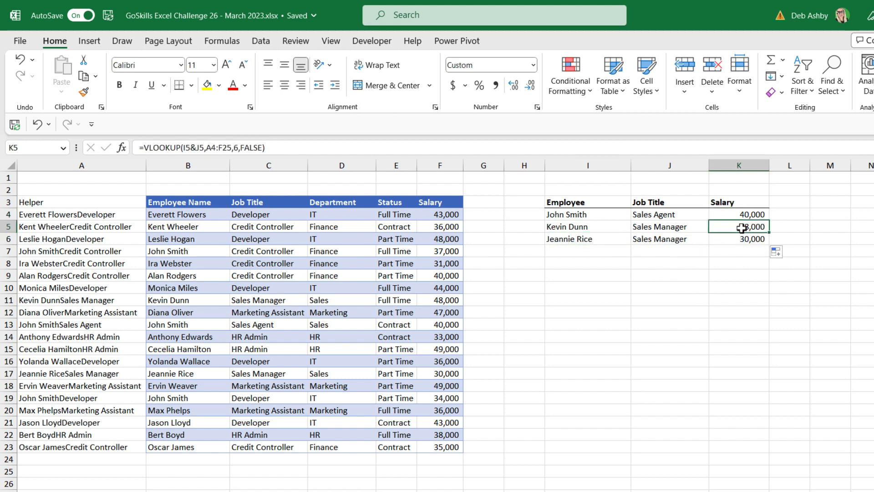
left_click(454, 301)
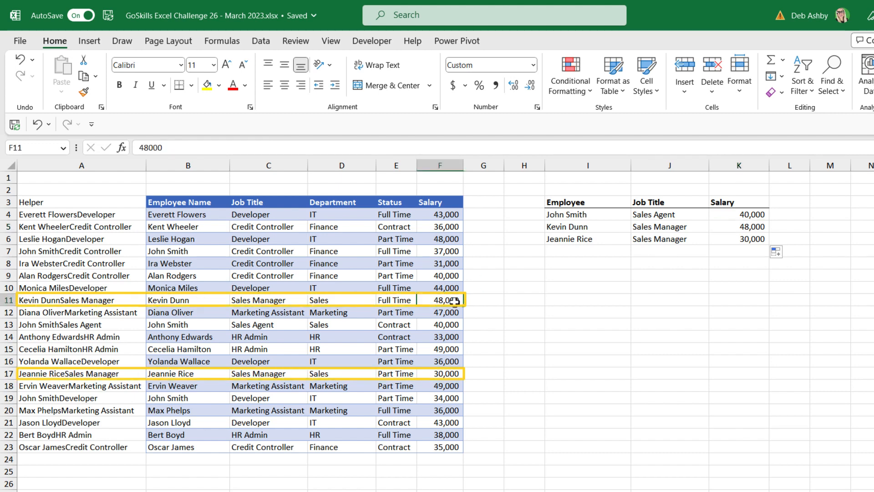
left_click(450, 374)
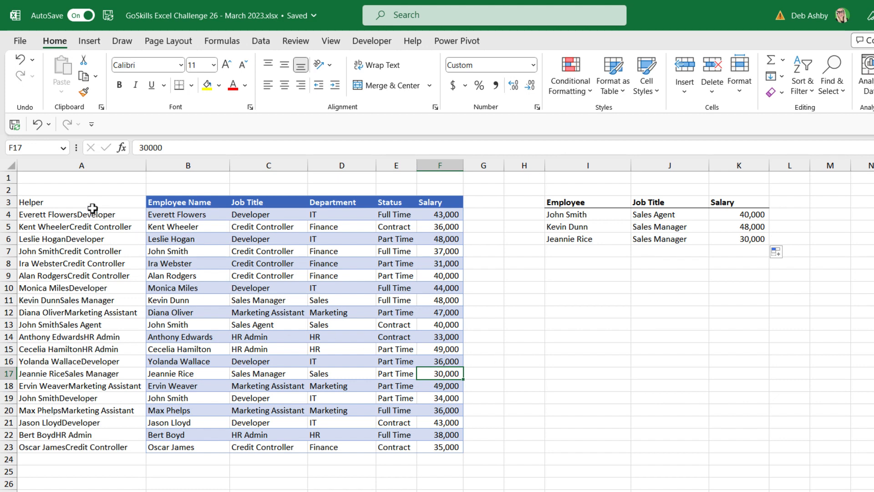
- Hide the Helper column, column A
left_click(93, 165)
right_click(93, 167)
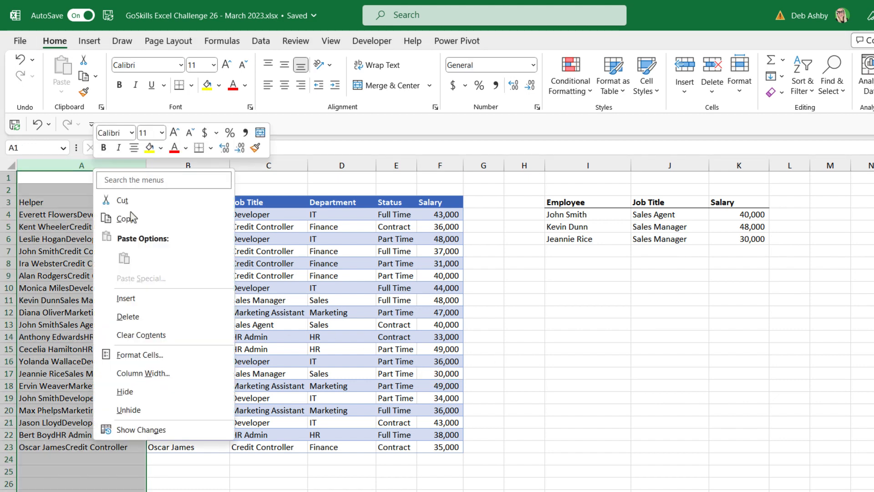
left_click(127, 392)
left_click(463, 371)
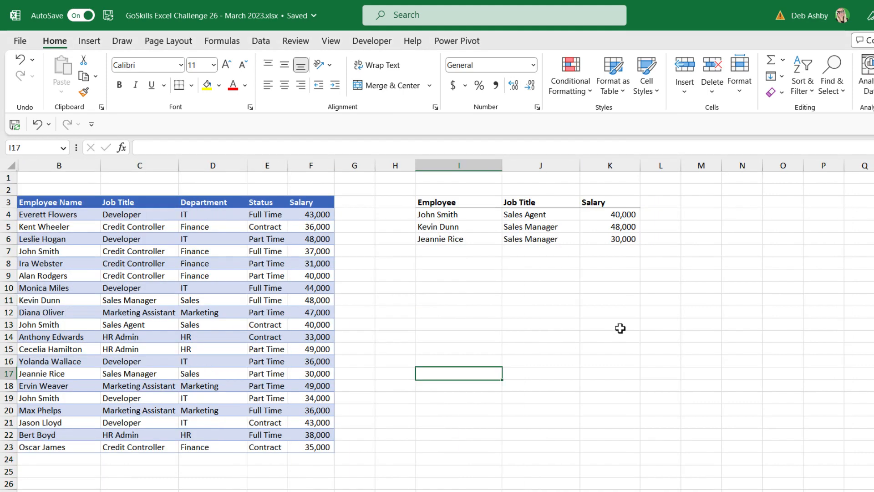